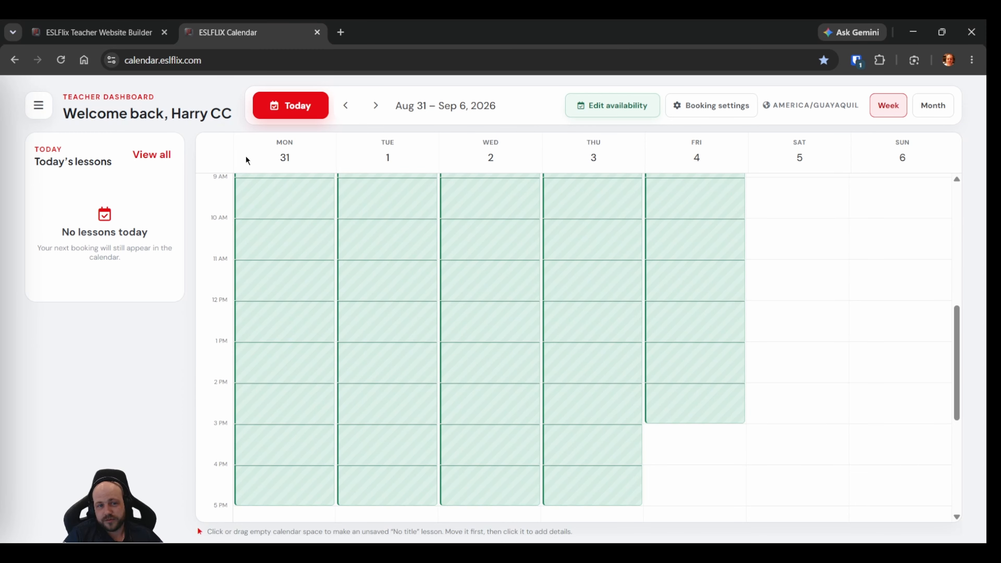
Step: Create a lesson draft on Monday, Aug 31 at 1:00 PM and fill in the student's name, email and WhatsApp number
left_click(246, 346)
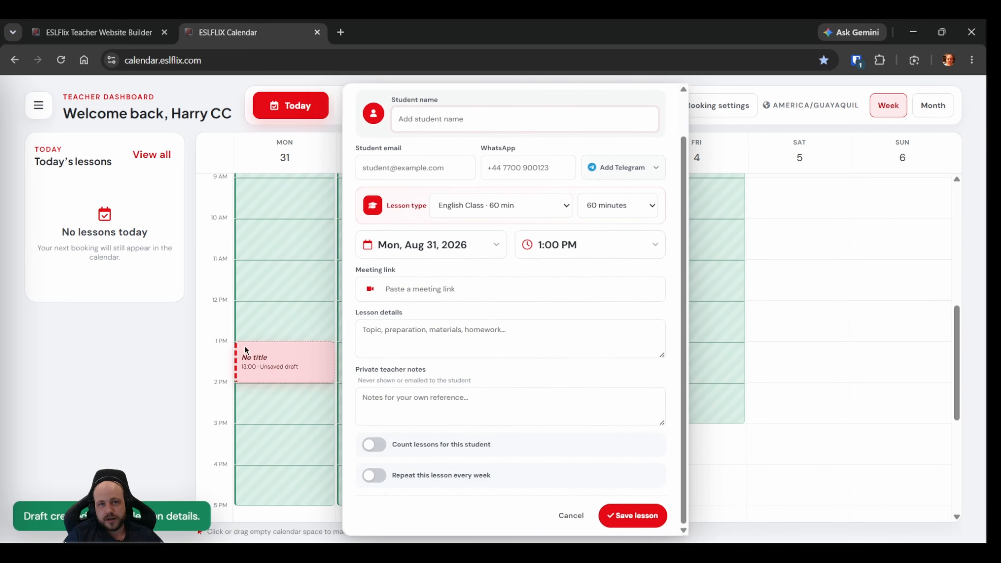
type("Maria")
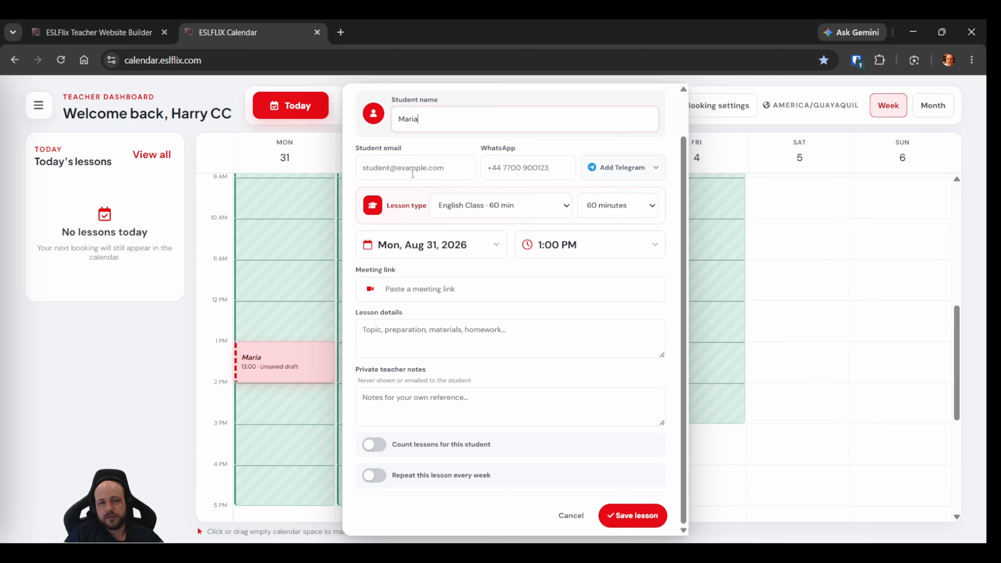
left_click(413, 173)
type("example")
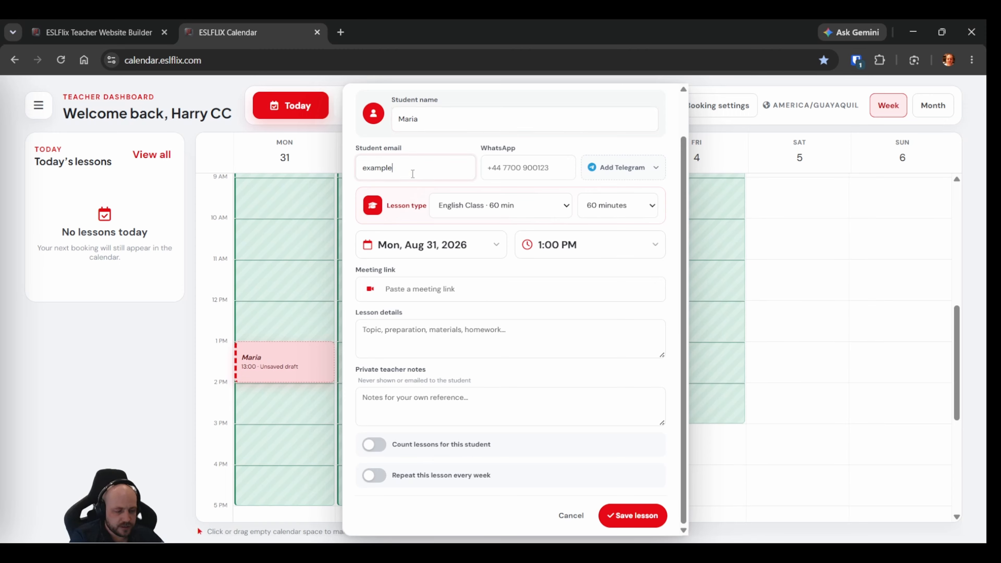
type("@email")
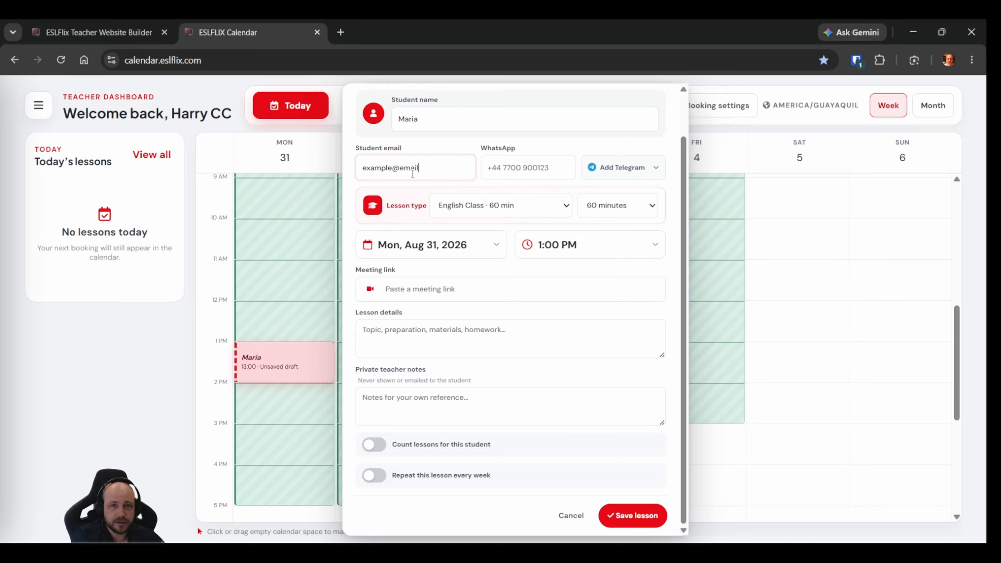
type(".com")
left_click(510, 170)
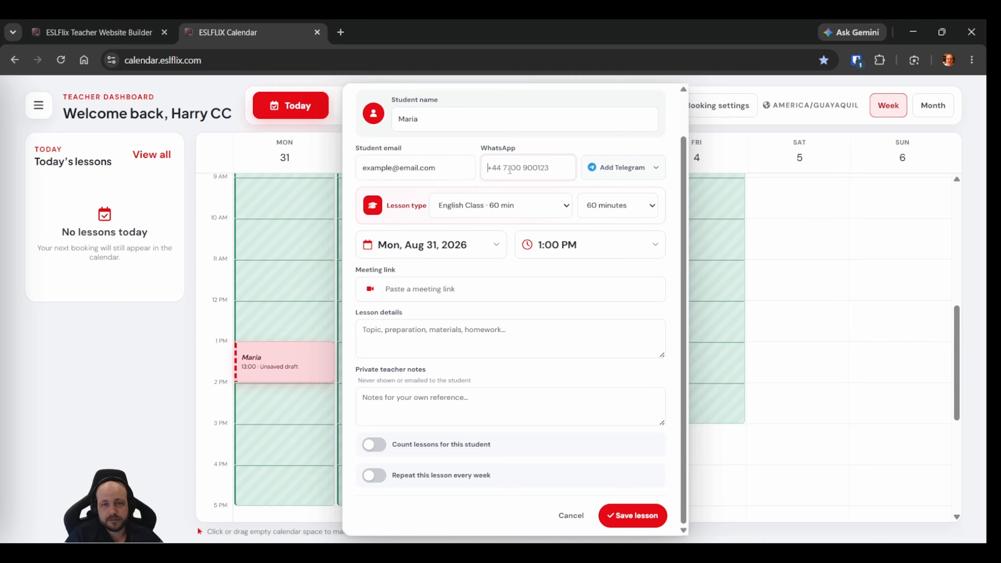
type("+563453456")
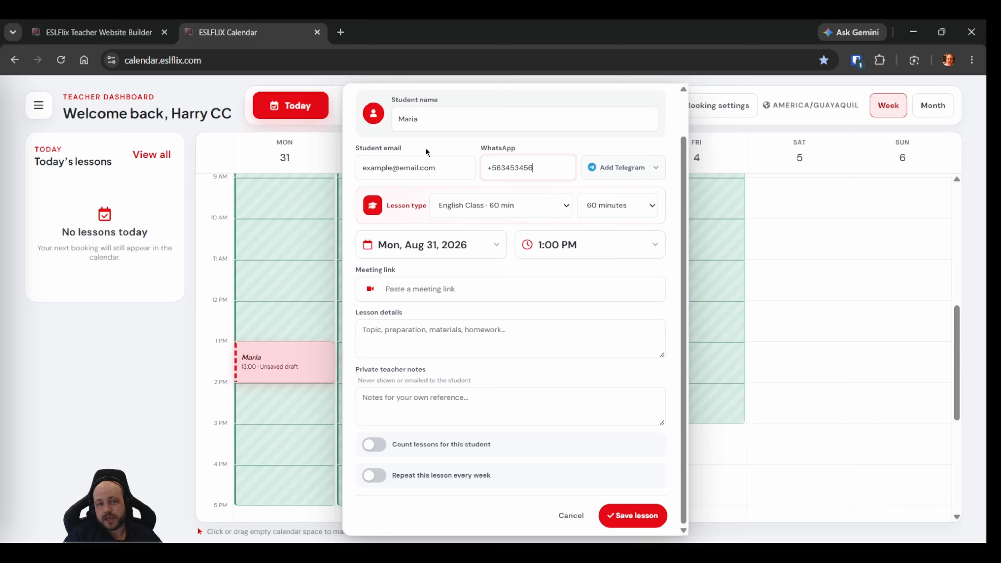
Step: Open meet.google.com in a new browser tab, create a meeting for later and copy its joining link
left_click(446, 292)
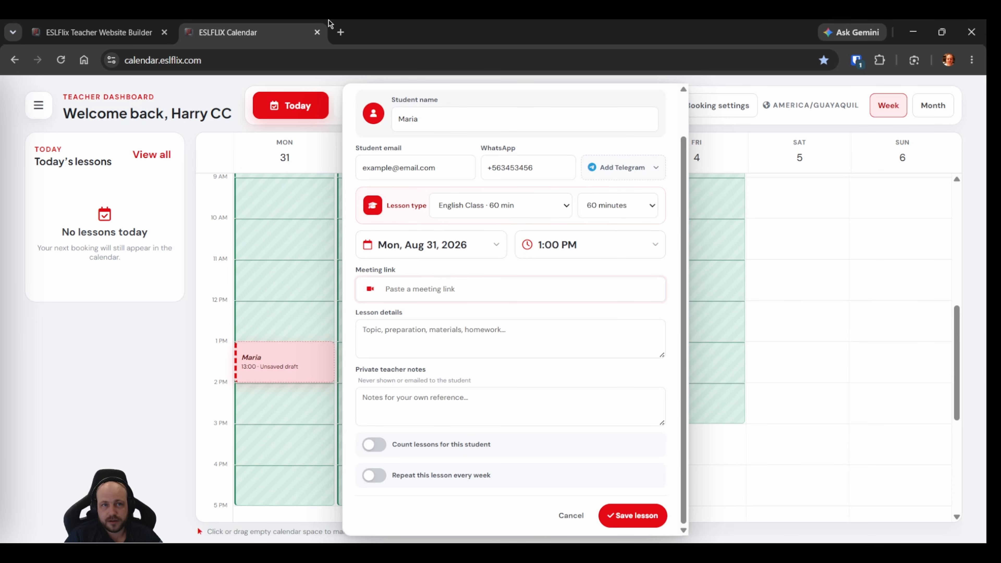
left_click(341, 32)
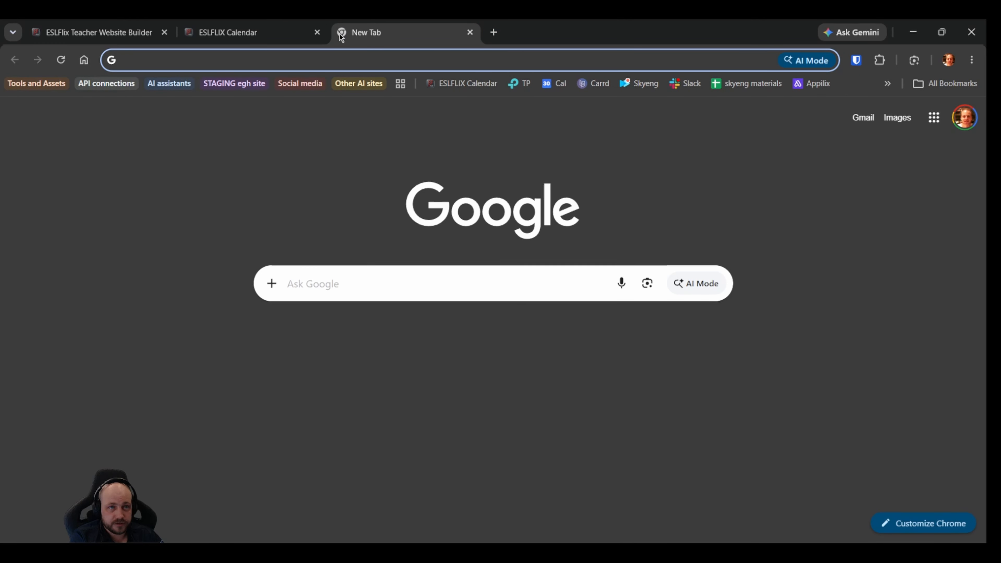
type("meet.google.com")
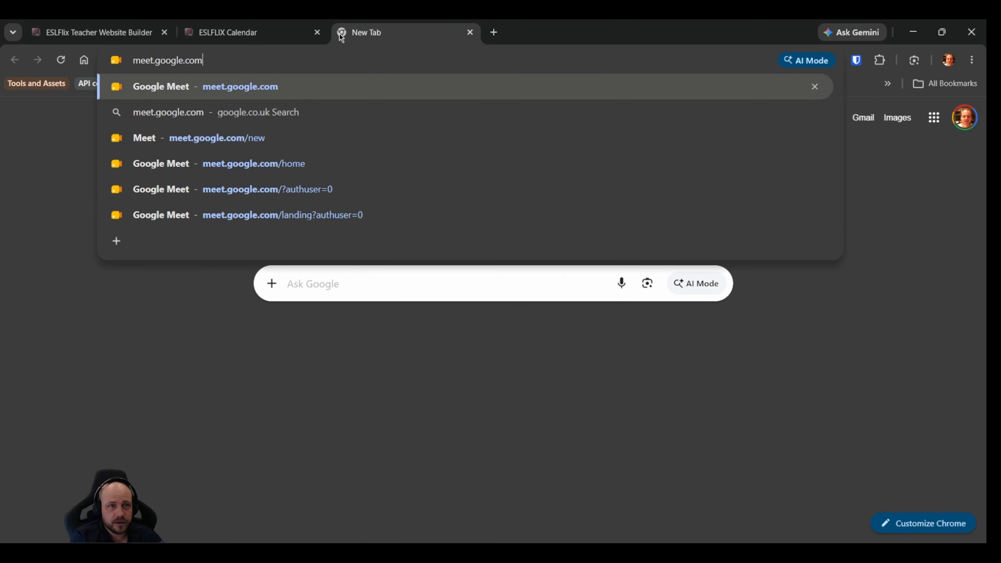
key("Return")
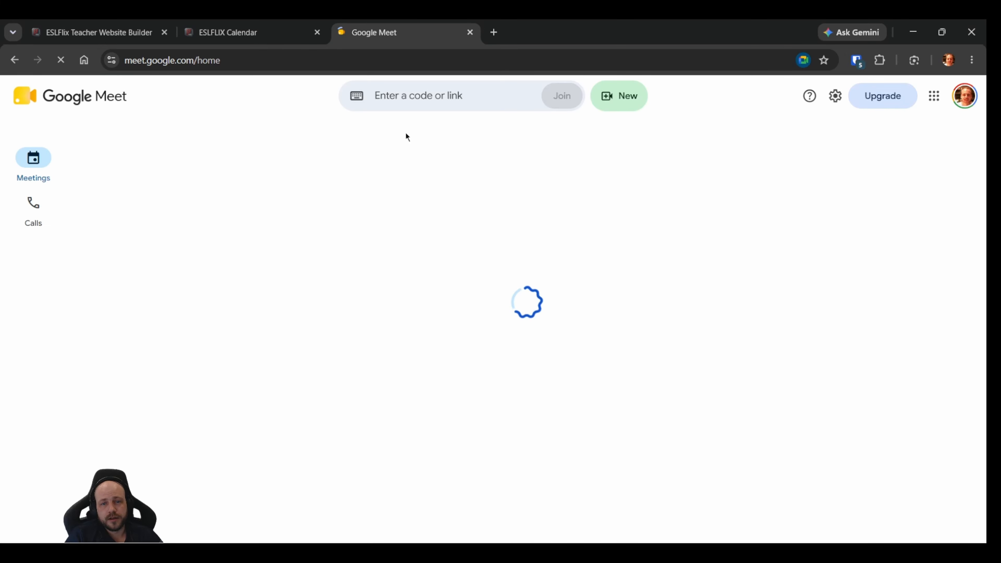
left_click(528, 484)
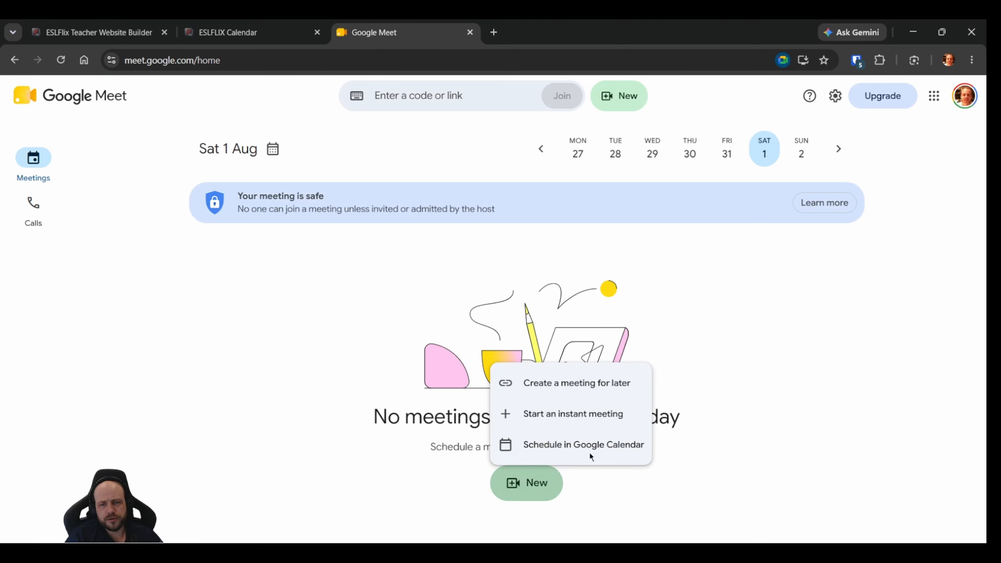
left_click(572, 392)
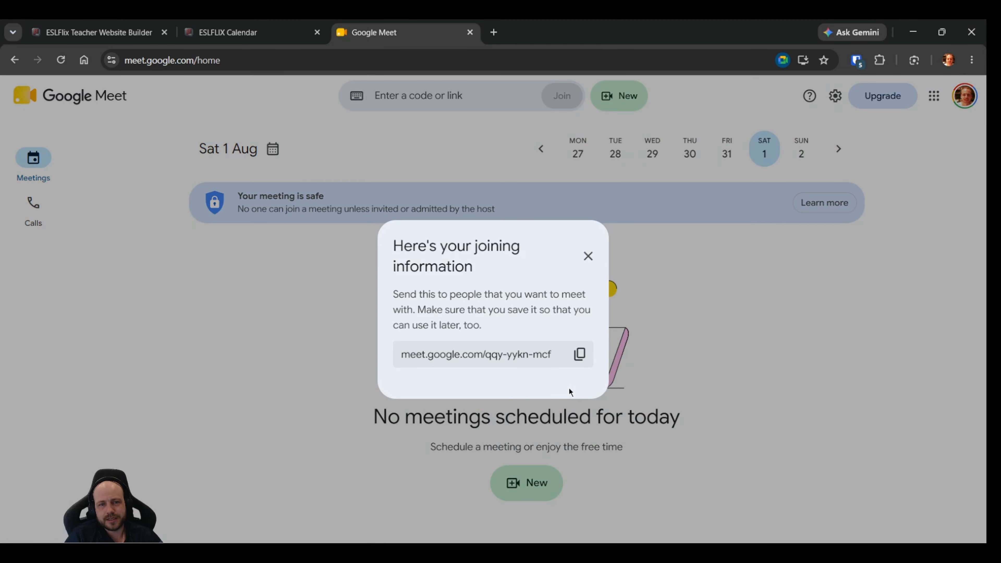
left_click(579, 354)
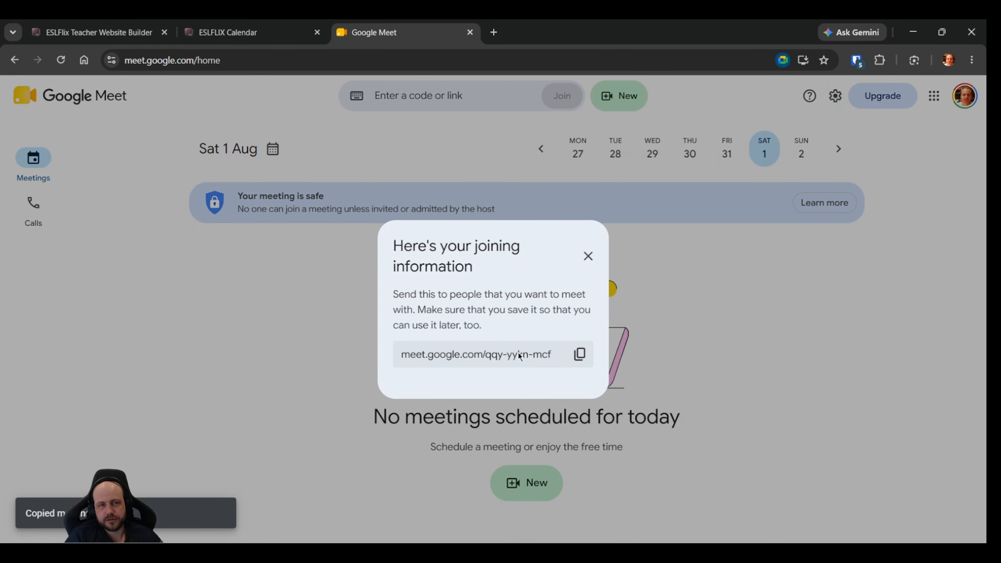
Step: Return to the ESLFLIX Calendar lesson draft and paste the Google Meet address as its meeting link
left_click(222, 29)
left_click(409, 289)
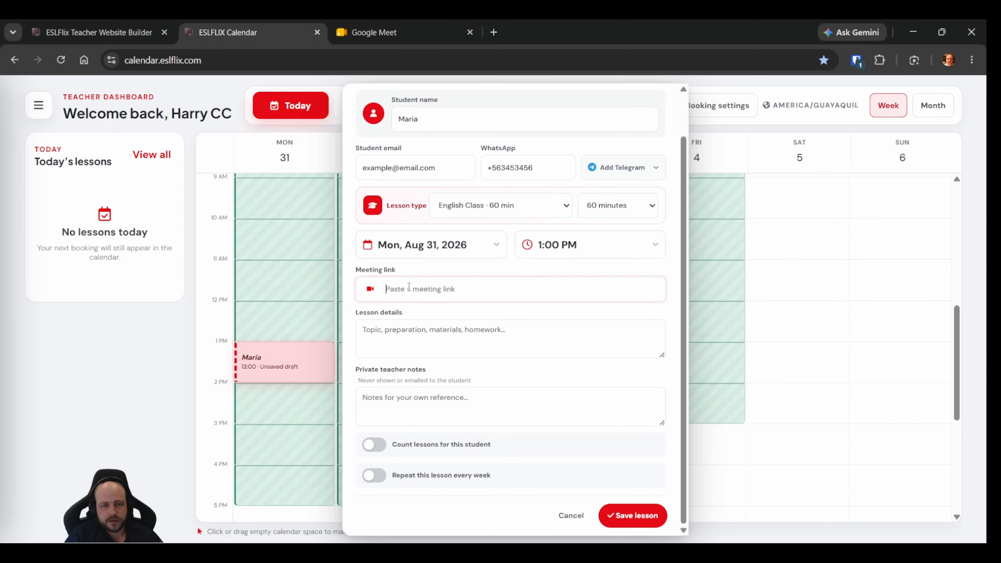
key("ctrl+v")
left_click(487, 328)
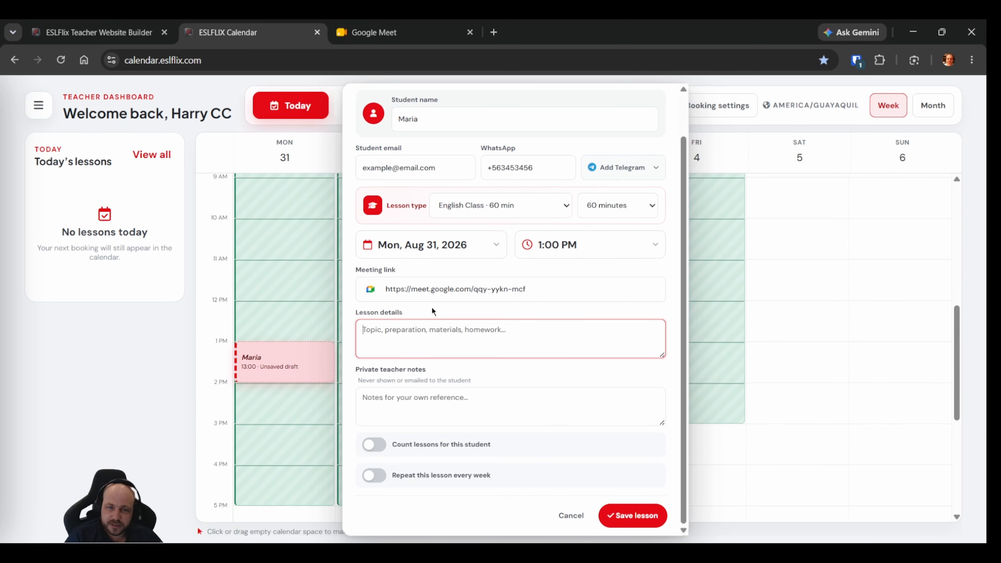
key("Tab")
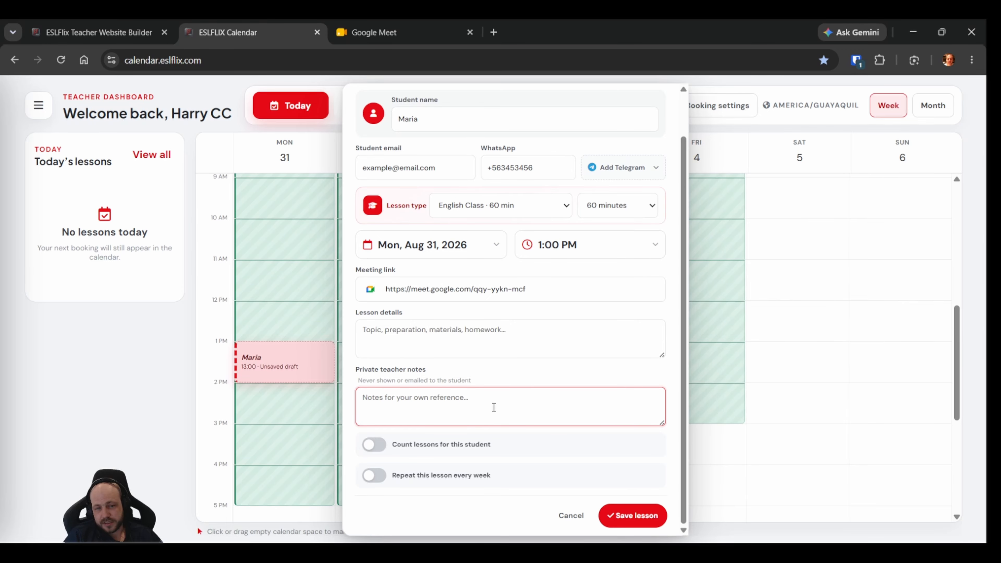
Step: Make the lesson repeat every week for a set number of 5 lessons and save it
left_click(375, 478)
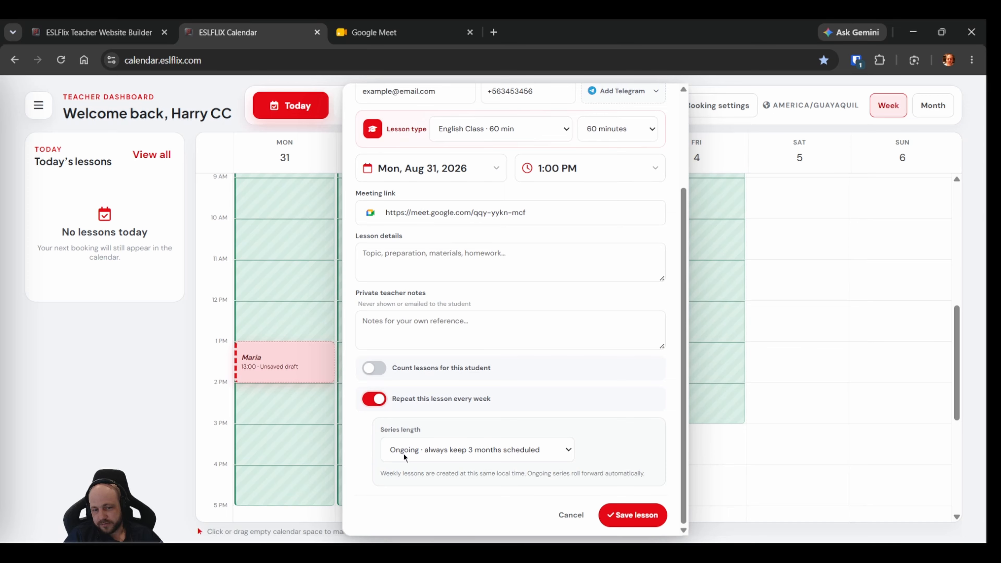
left_click(456, 454)
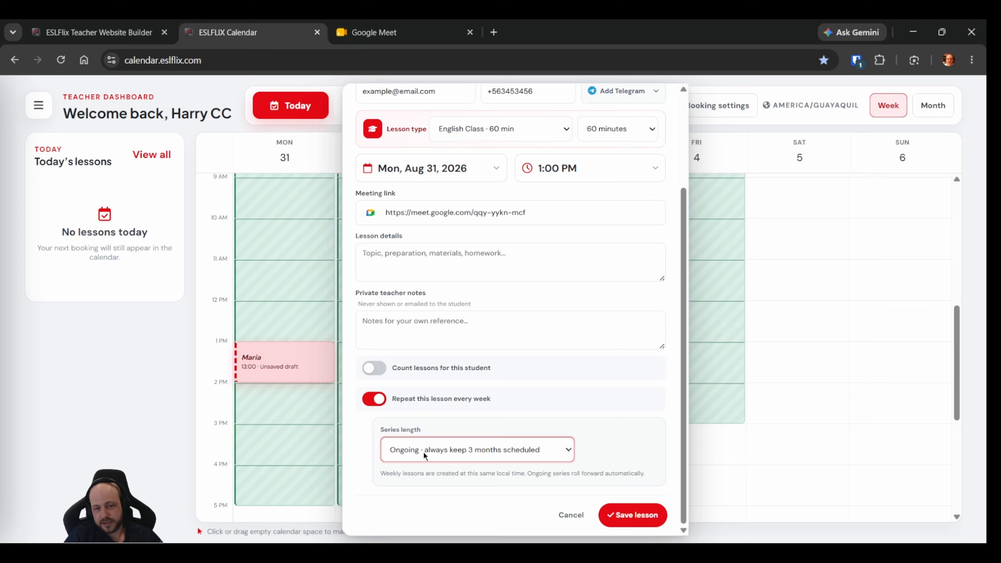
left_click(420, 485)
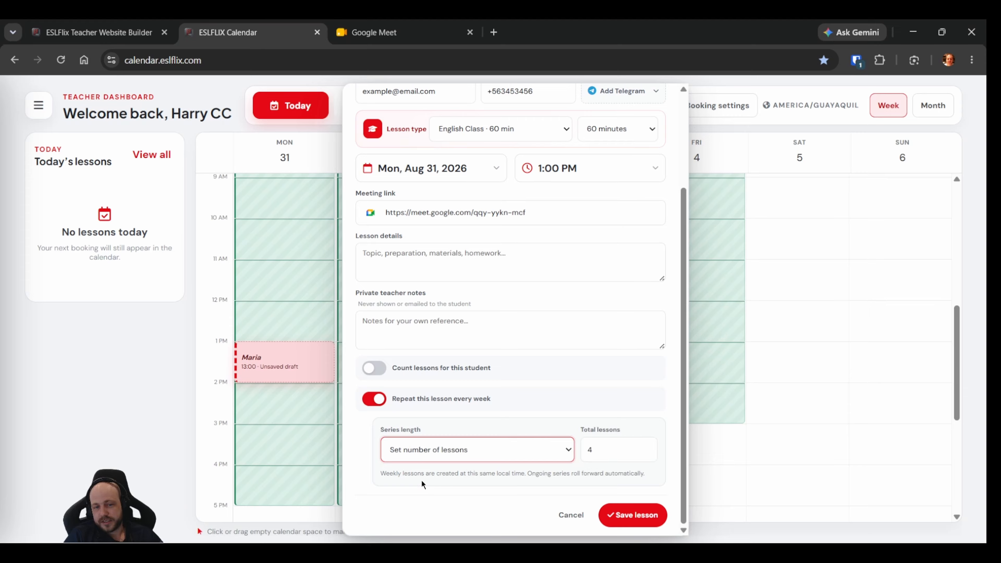
left_click(646, 447)
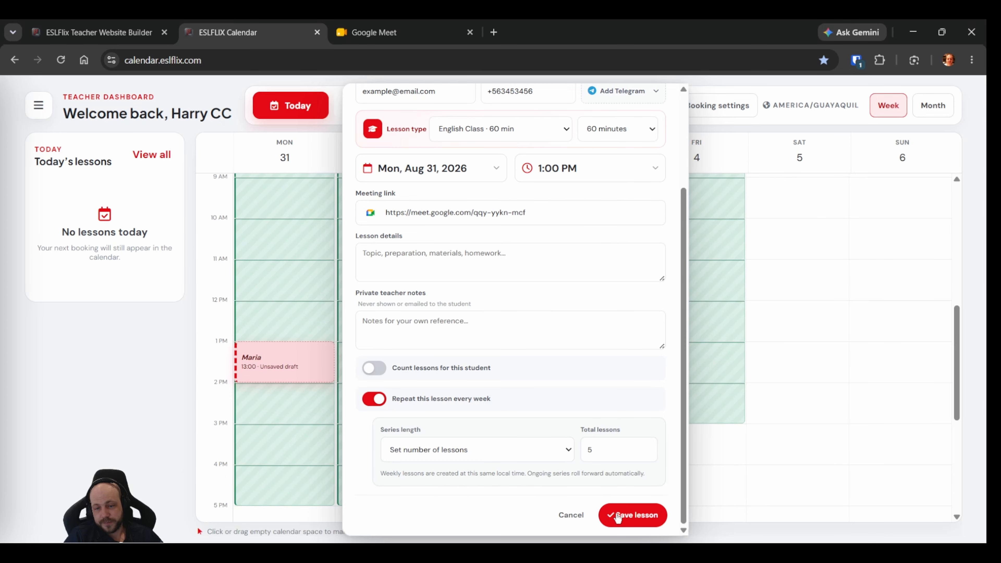
left_click(616, 515)
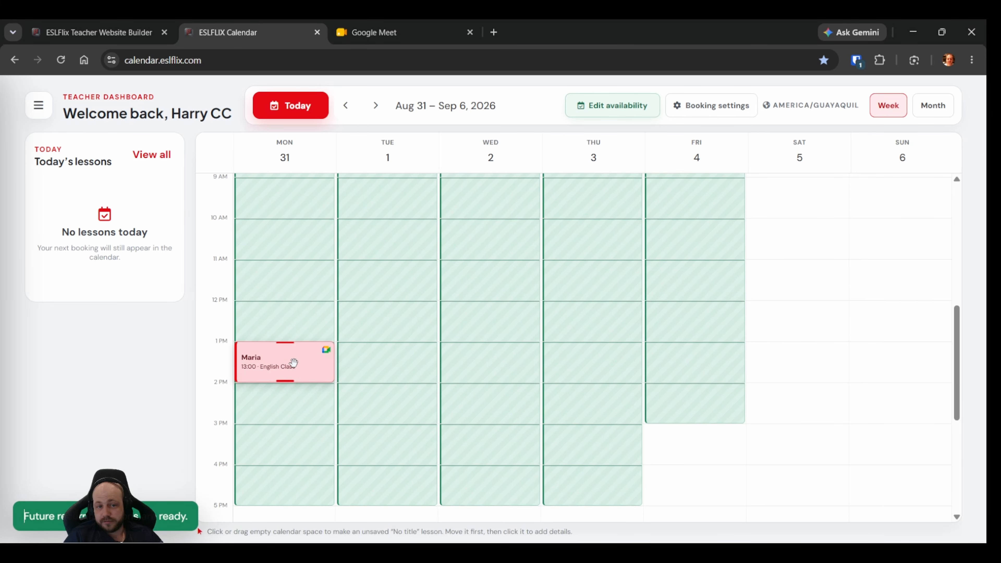
Step: Check the recurring Monday lesson week by week up to Oct 5 – Oct 11, and return to the week of Aug 31
left_click(376, 106)
left_click(375, 105)
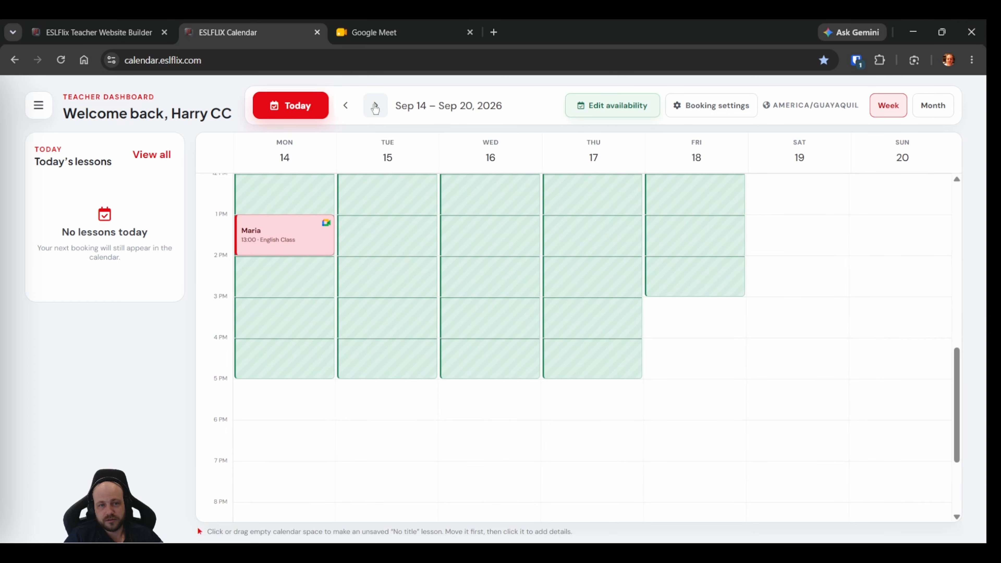
left_click(375, 106)
left_click(376, 106)
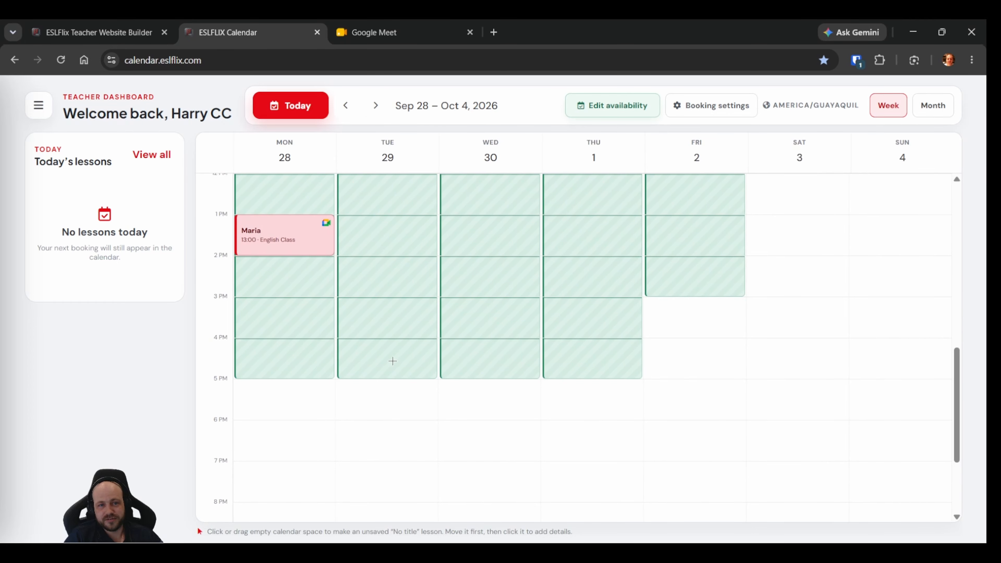
scroll(362, 259, "up", 4)
left_click(375, 105)
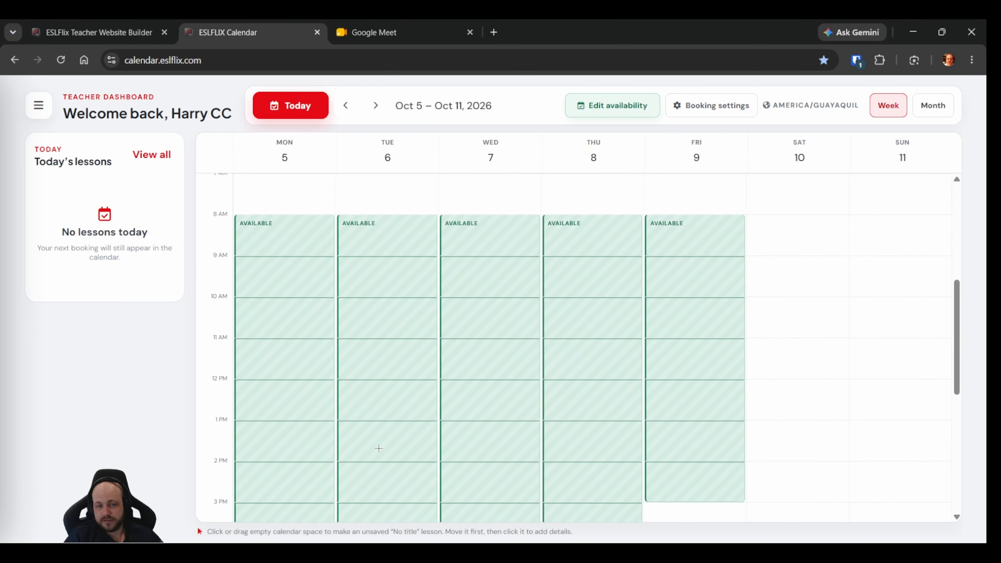
left_click(346, 106)
left_click(346, 106)
left_click(346, 106)
left_click(346, 106)
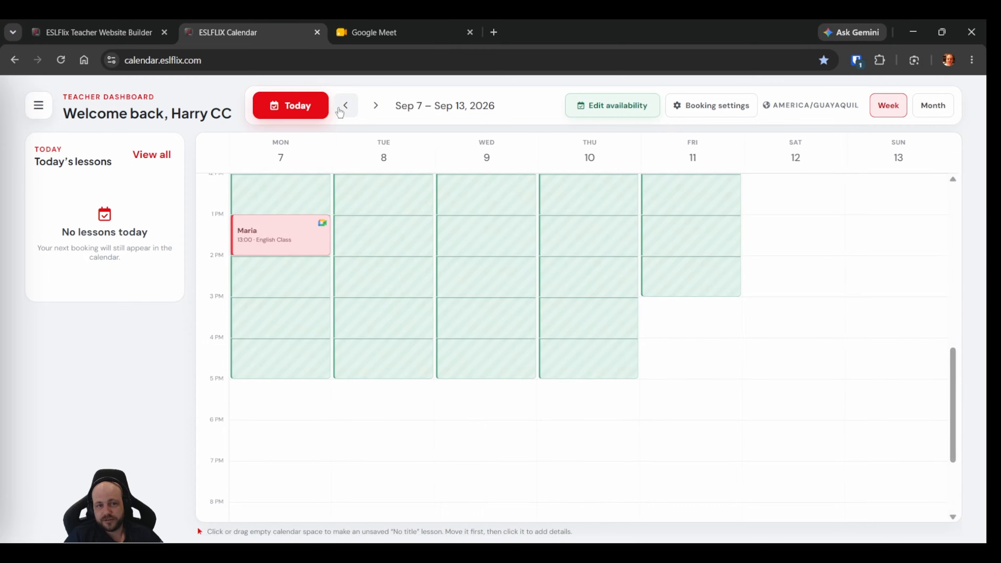
left_click(346, 105)
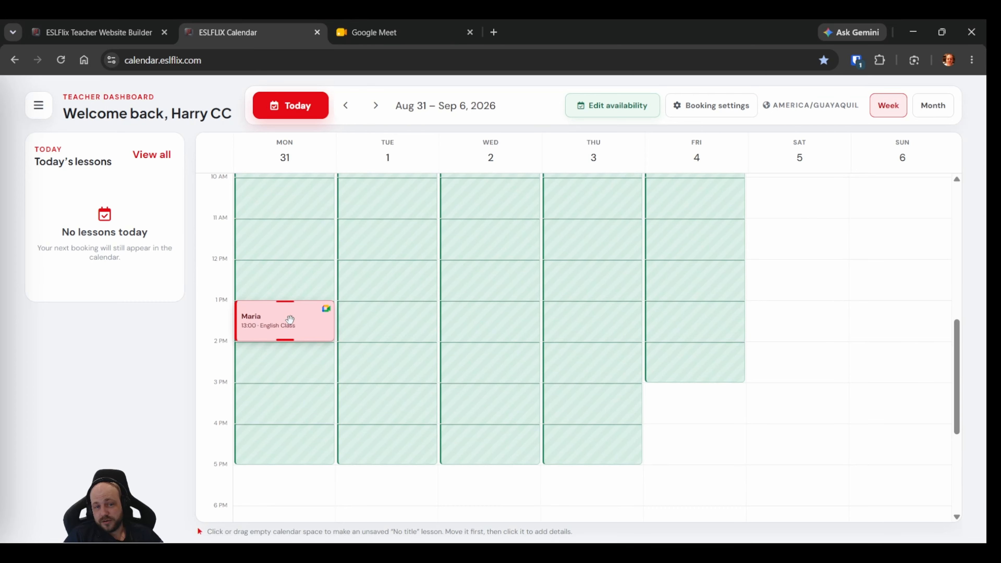
Step: Examine the lesson-link sharing option of the Monday 1 PM lesson and close the lesson's details
left_click(290, 319)
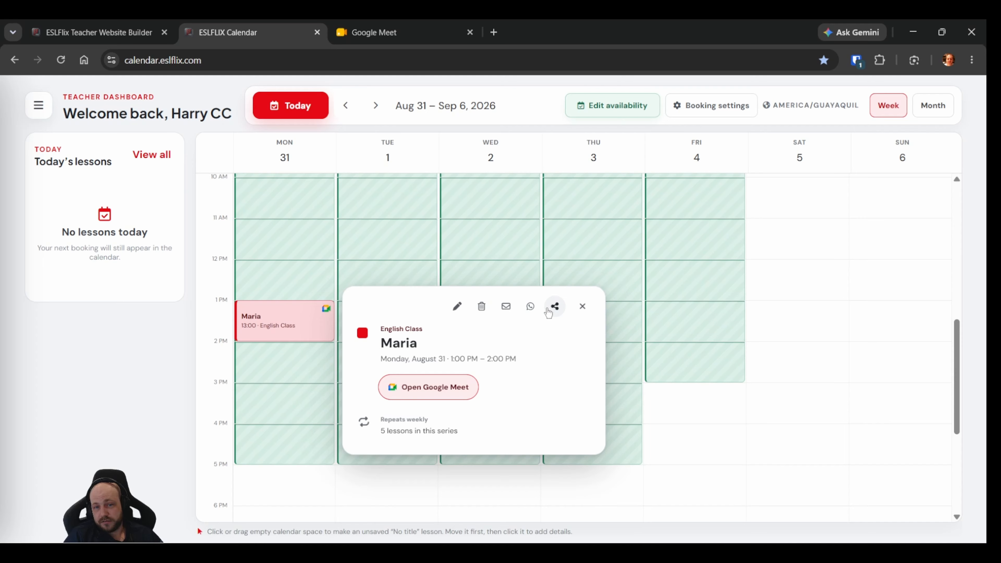
left_click(548, 311)
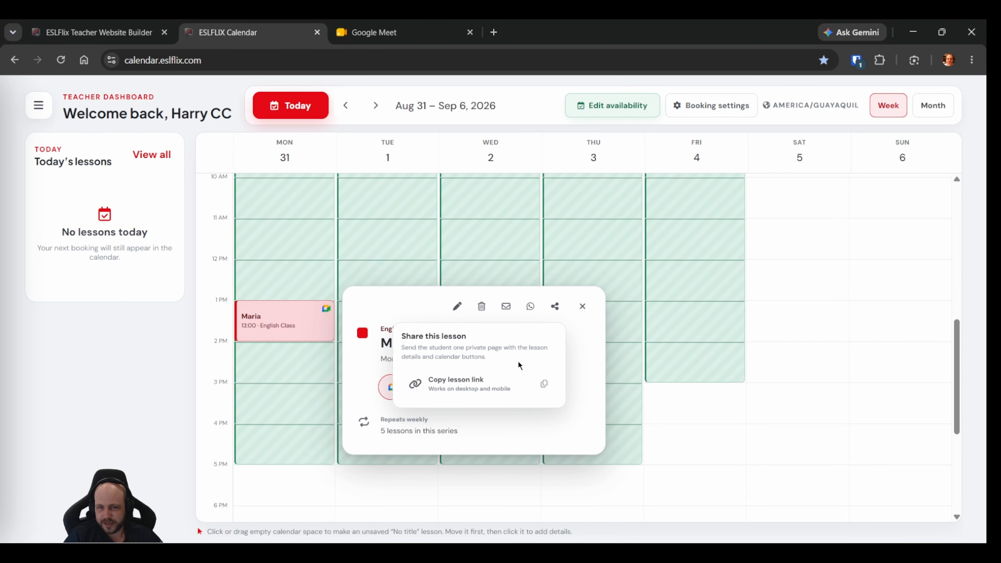
left_click(545, 385)
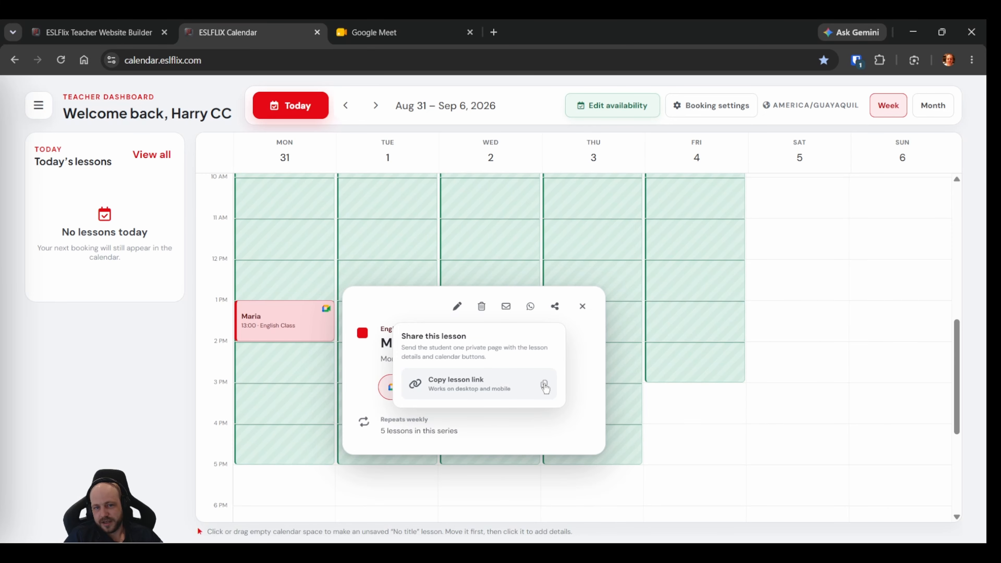
left_click(555, 307)
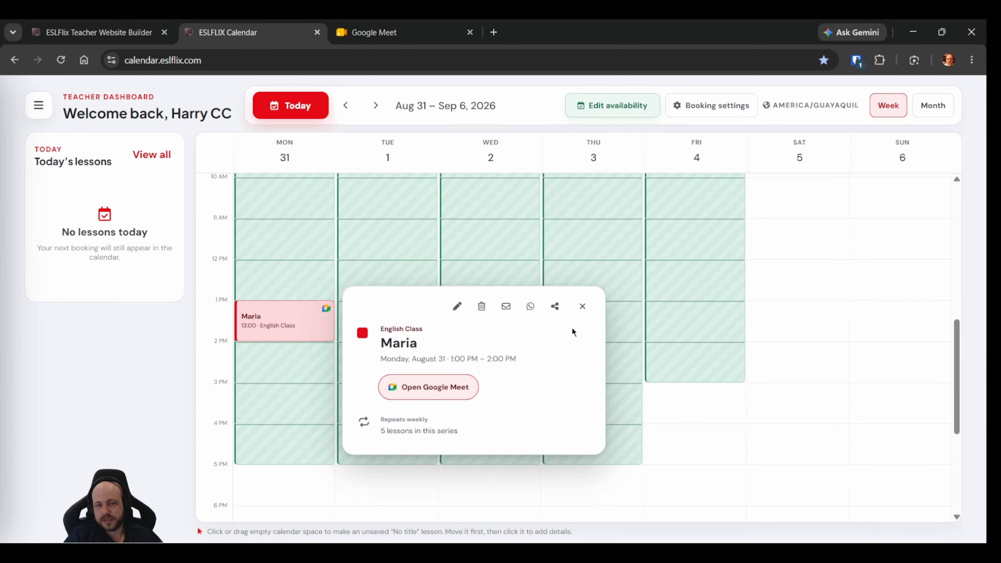
left_click(582, 306)
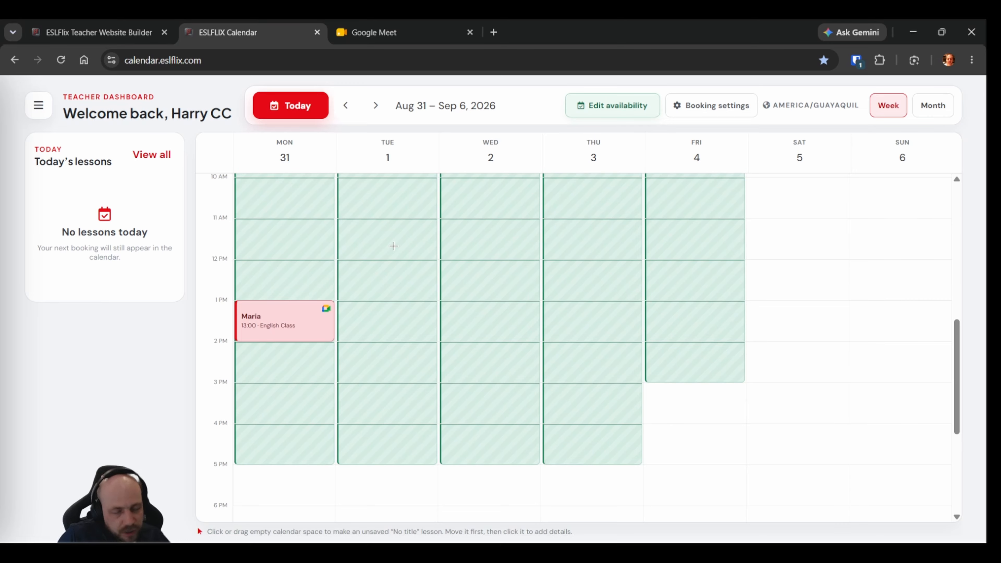
Step: Draft a lesson on Tuesday, Sep 1, 2026 at 2:00 PM with the student's name, email and WhatsApp number
left_click(352, 346)
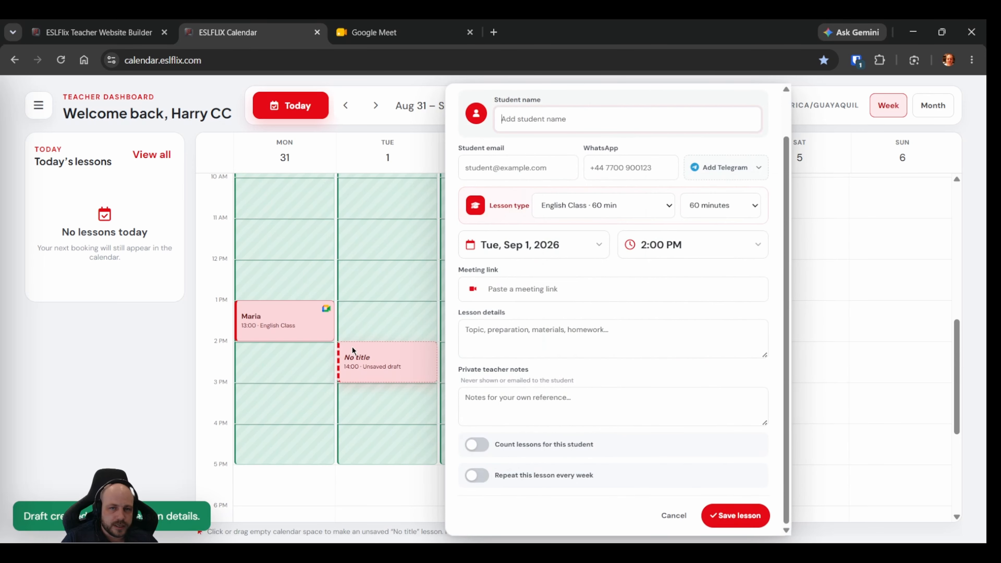
type("barry")
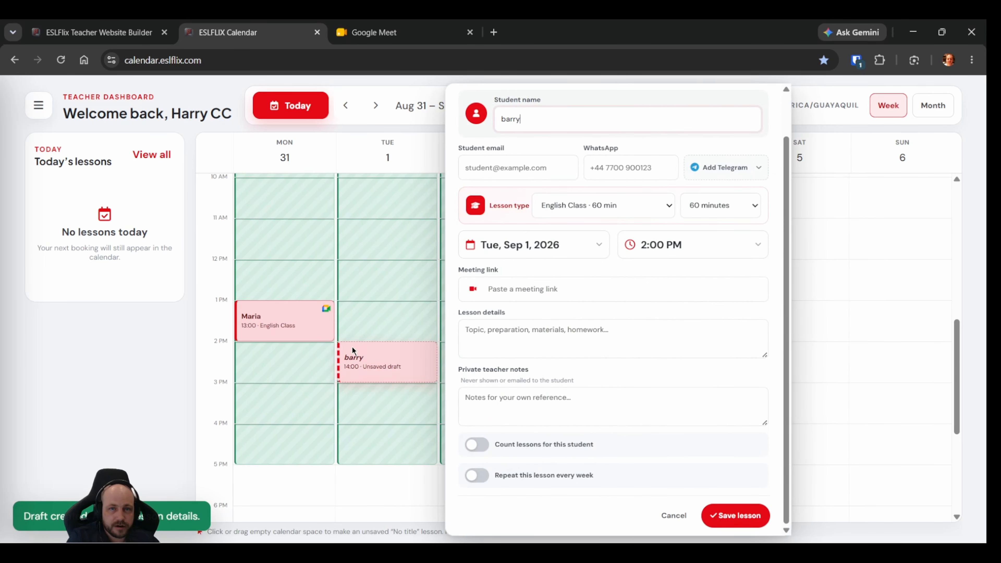
left_click(487, 172)
type("h")
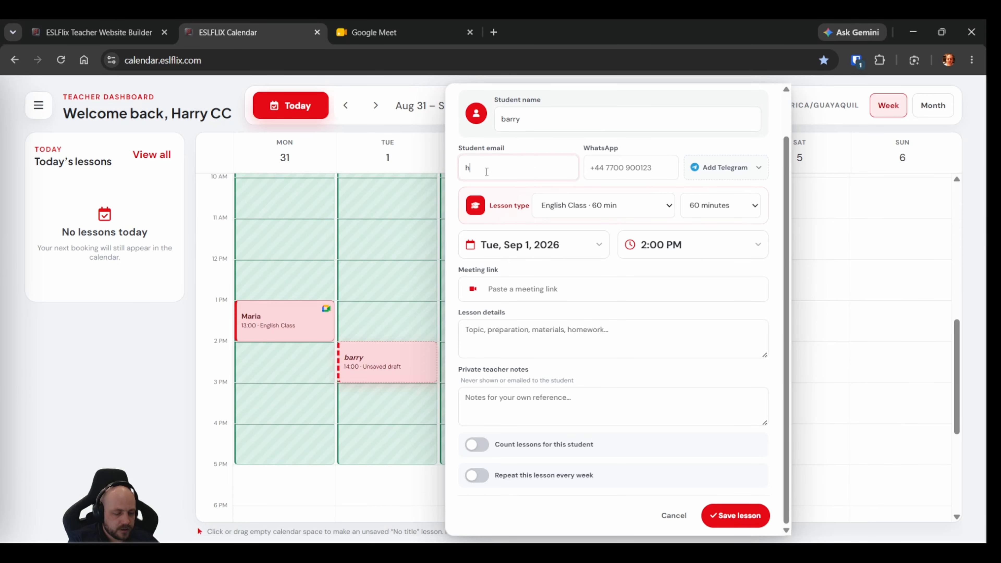
type("ello@example.com")
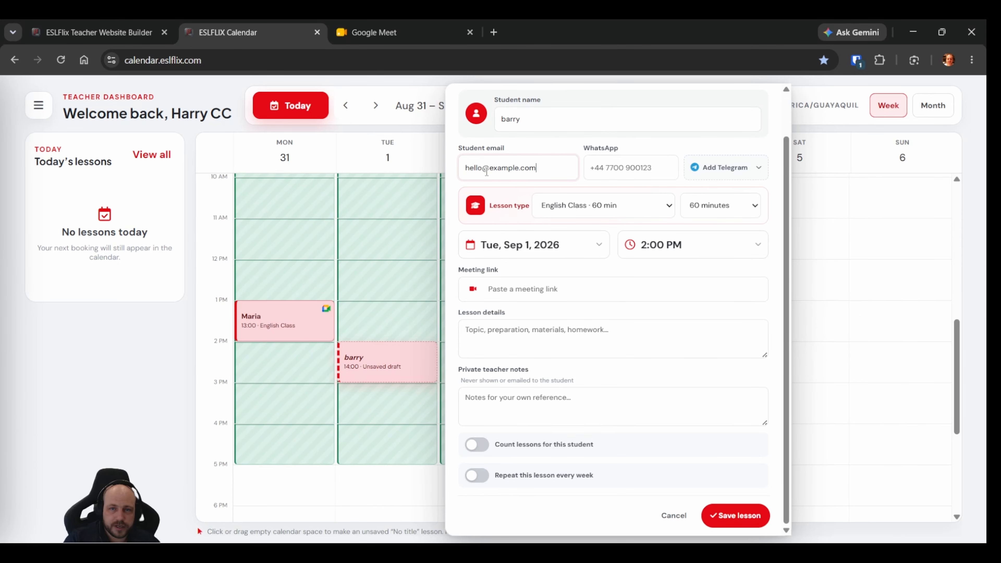
left_click(610, 165)
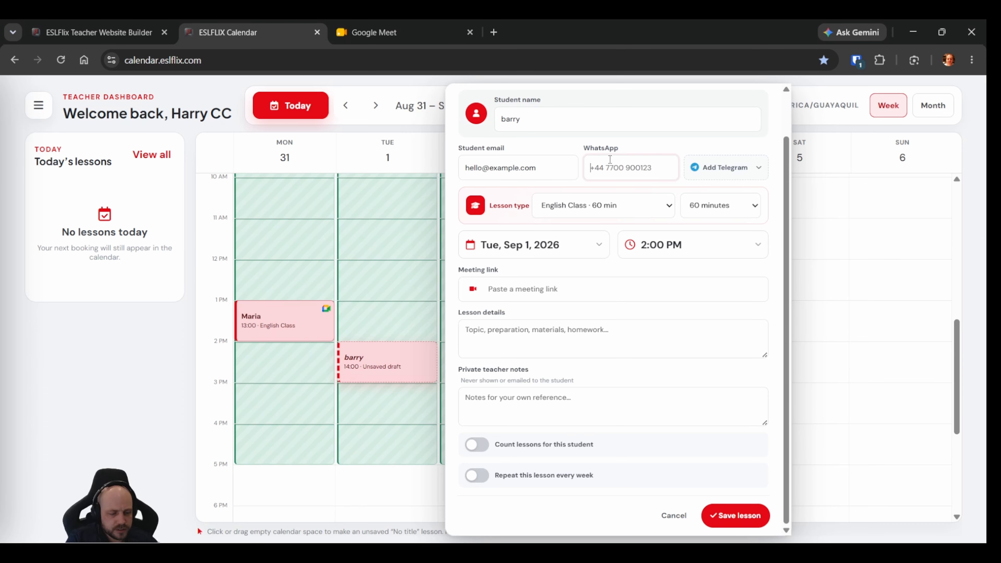
type("+")
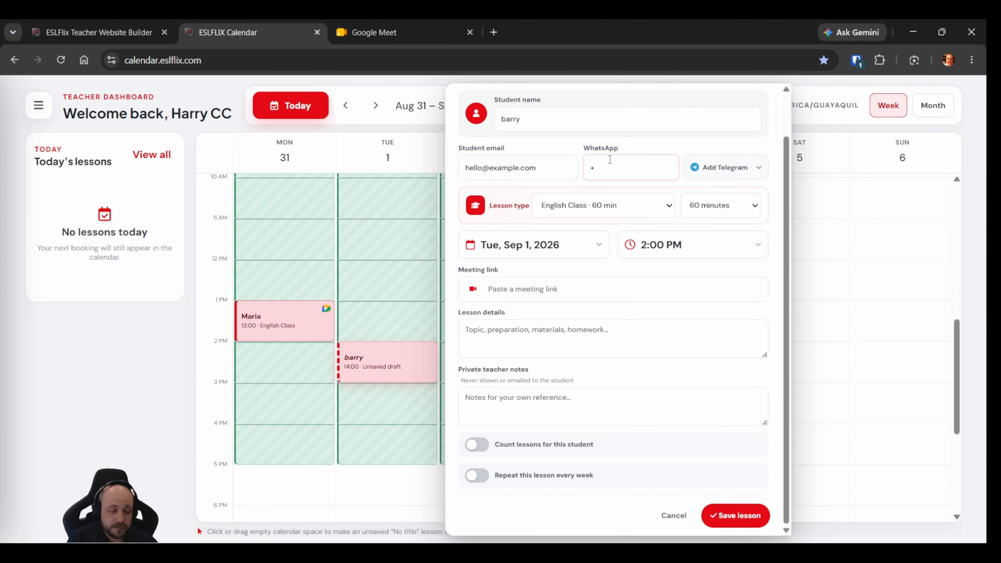
type("245986549")
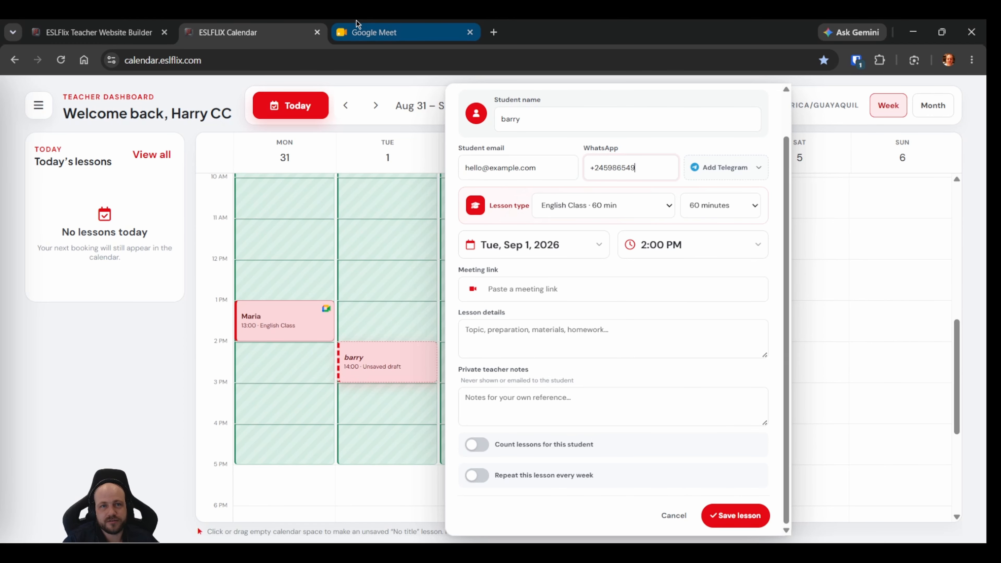
Step: Switch to Google Meet, dismiss the previous joining information, generate a new meeting link and copy it
left_click(380, 33)
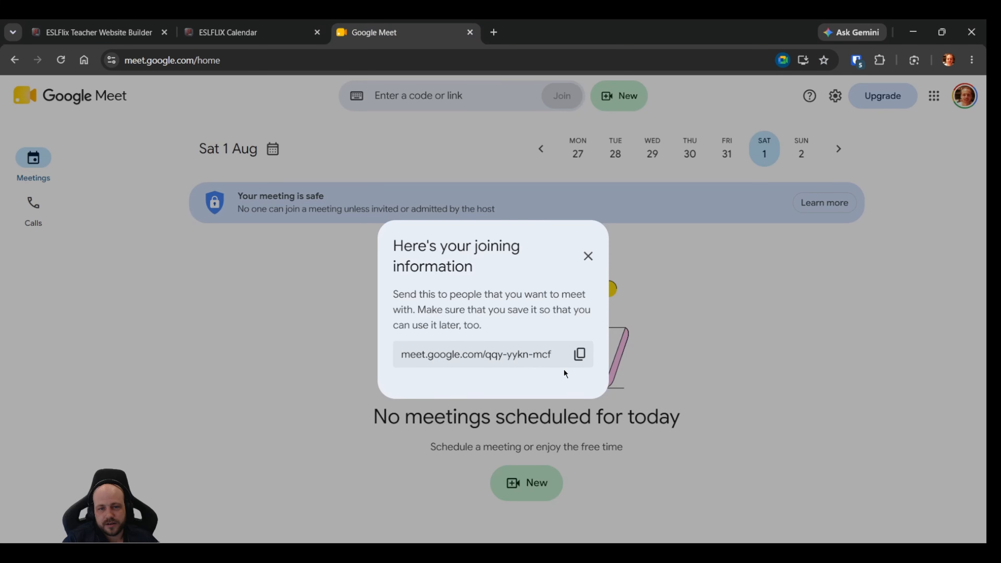
left_click(587, 254)
left_click(537, 475)
left_click(548, 387)
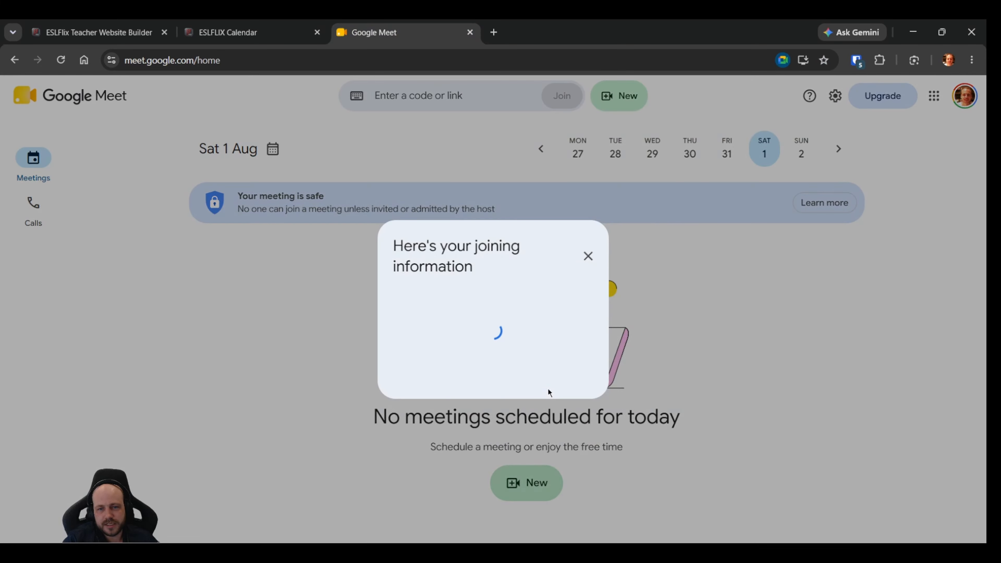
left_click(580, 354)
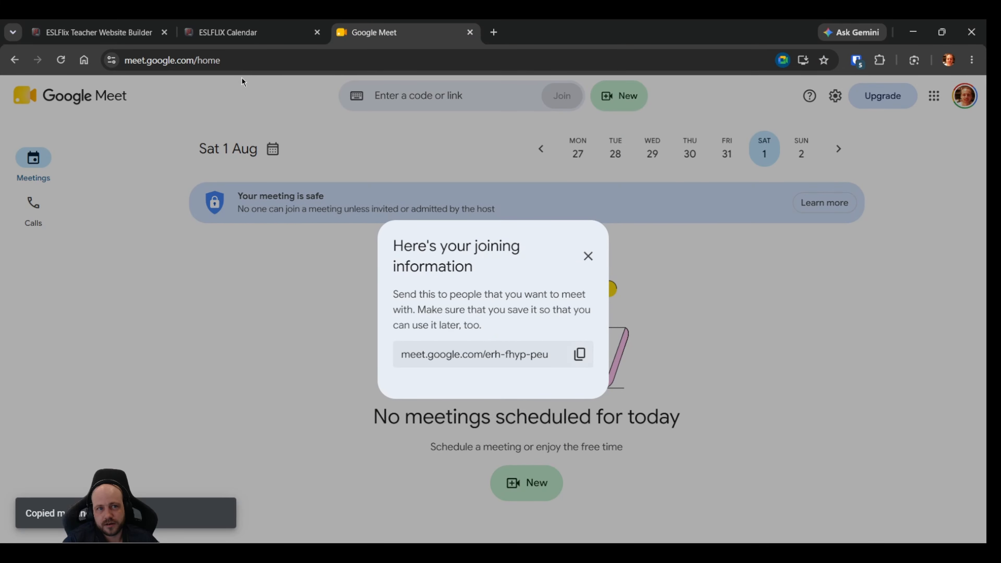
Step: Return to the ESLFLIX Calendar and paste the new Google Meet address as the Tuesday lesson's meeting link
left_click(233, 32)
left_click(508, 288)
key("ctrl+v")
left_click(537, 326)
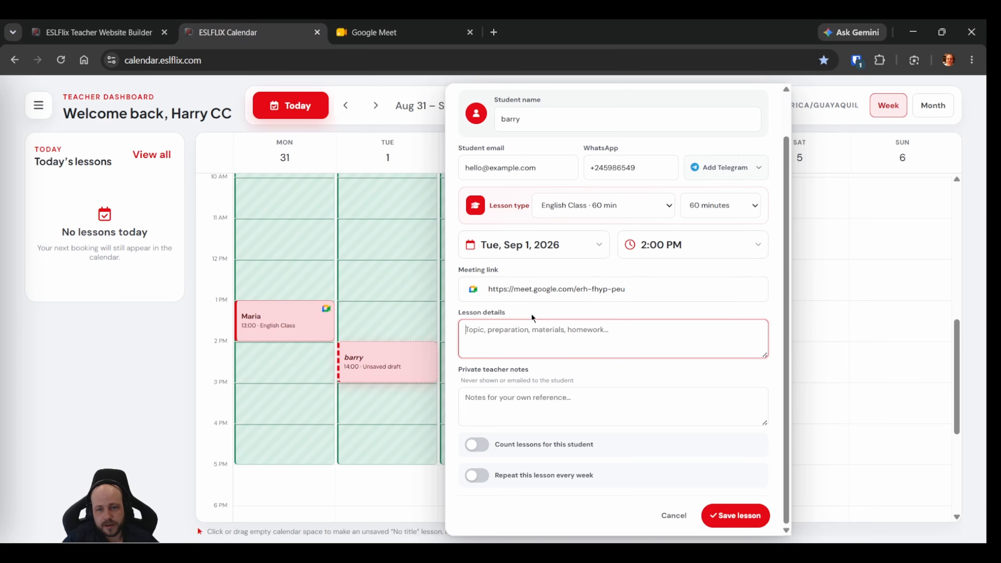
Step: Make the Tuesday lesson repeat every week as an ongoing series and save it
left_click(478, 476)
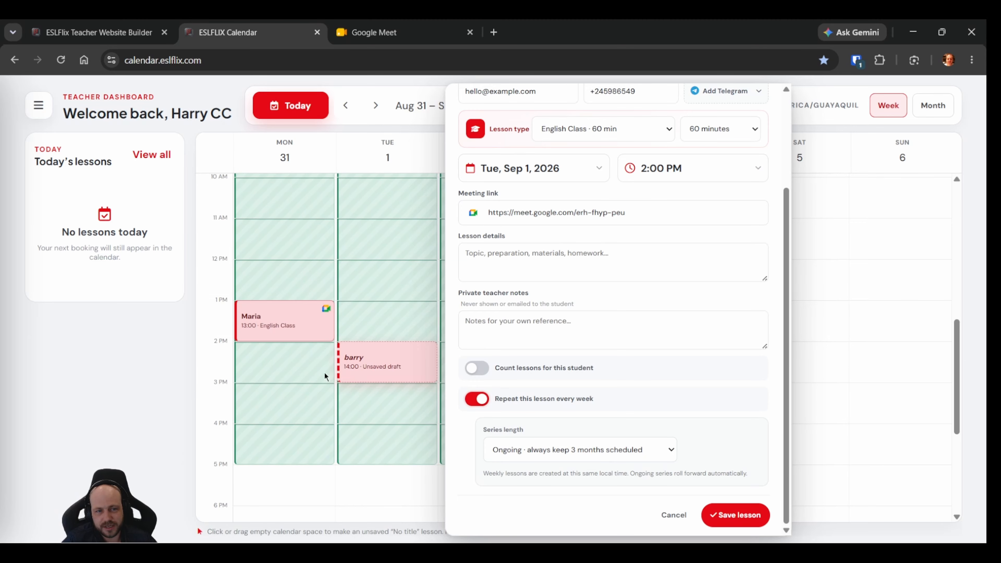
left_click(723, 520)
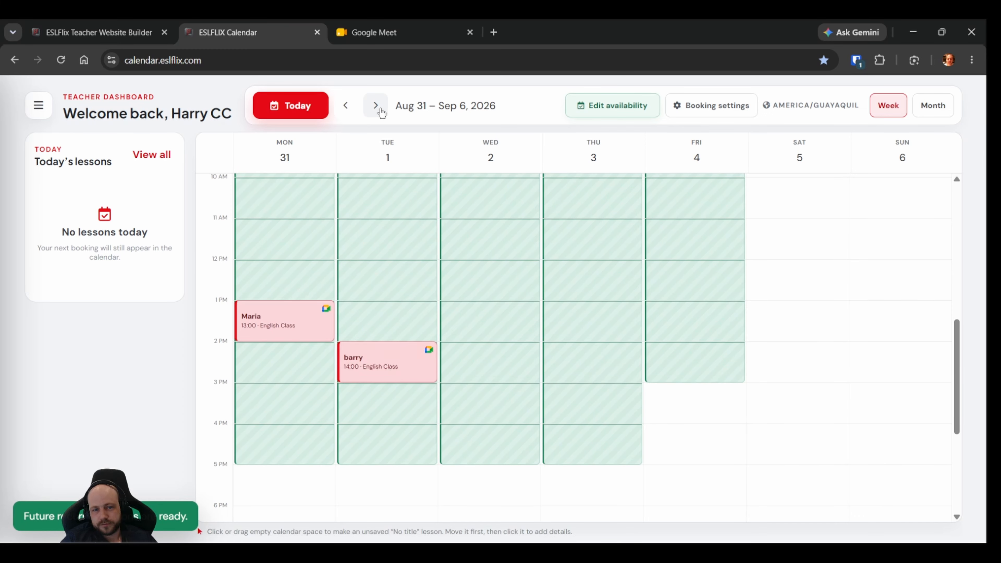
Step: Draft a lesson on Thursday, Sep 24, 2026 at 11:00 AM and enter the Tuesday student's name
left_click(379, 109)
left_click(376, 107)
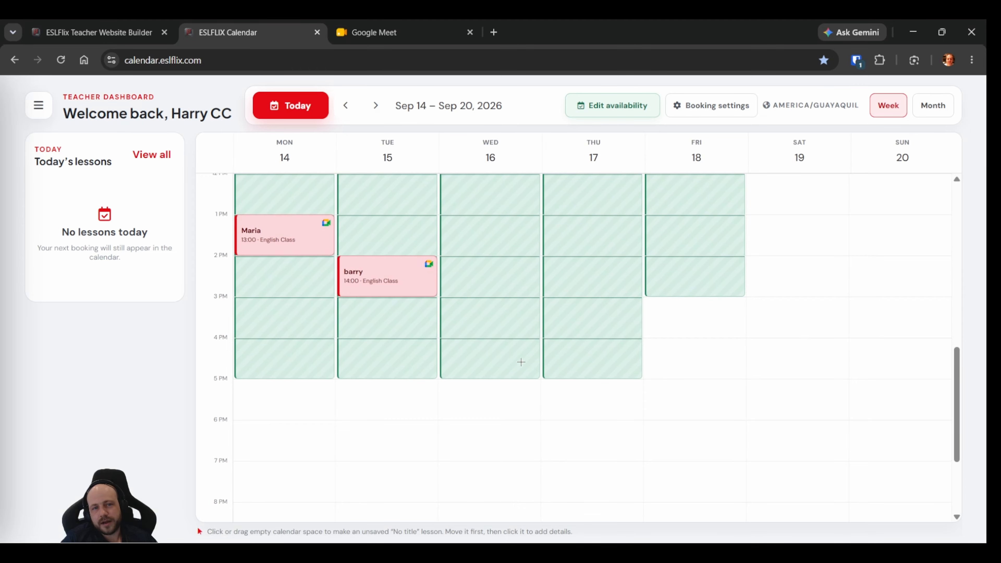
left_click(368, 113)
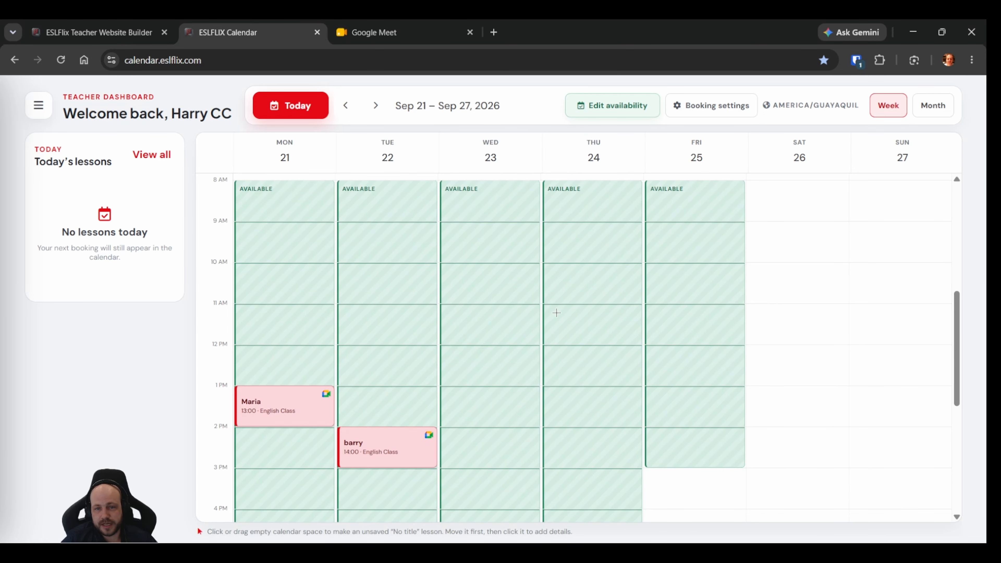
left_click(553, 308)
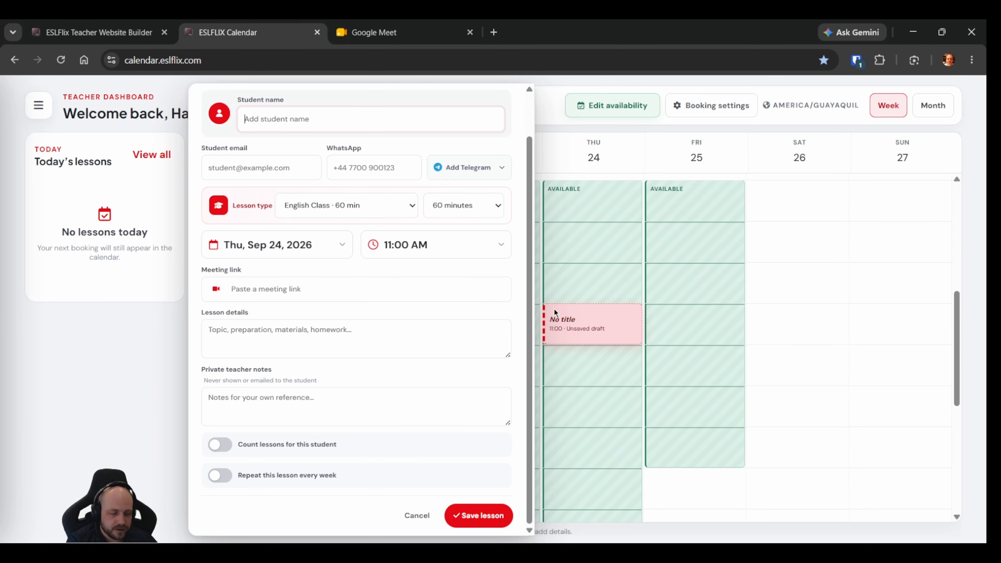
type("barry")
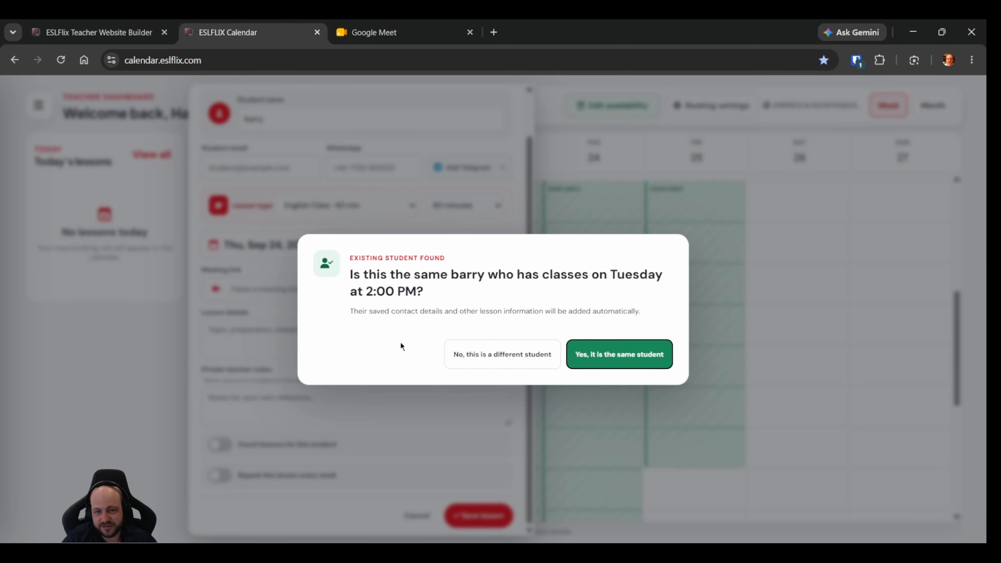
Step: Confirm it is the same student as the Tuesday 2:00 PM classes, and save the lesson as an ongoing weekly series
left_click(617, 358)
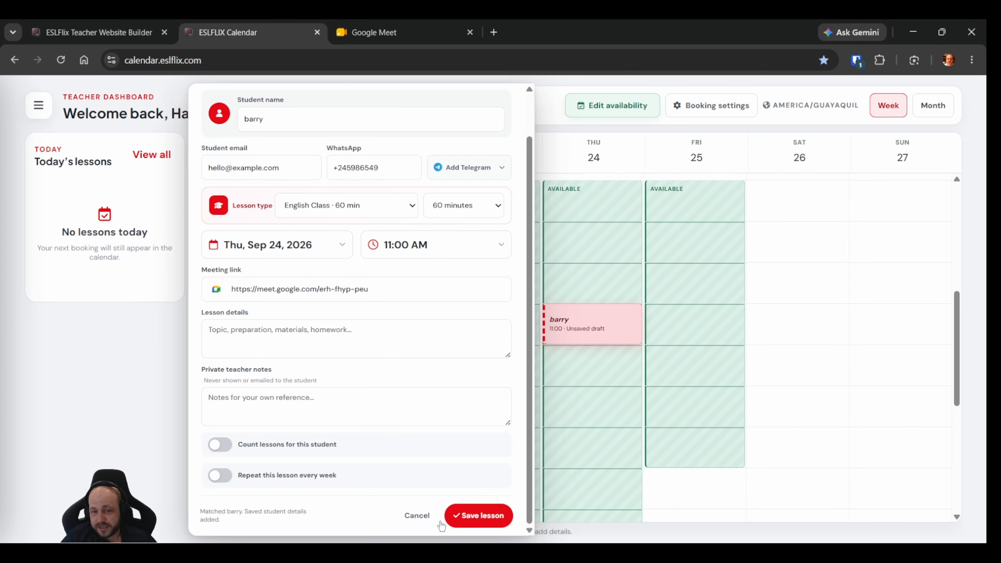
left_click(220, 475)
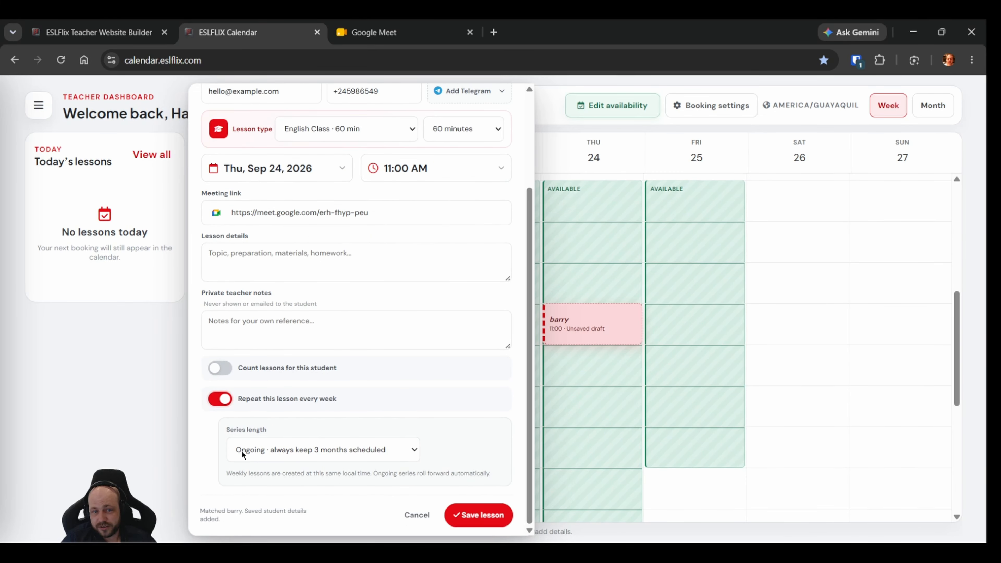
left_click(472, 516)
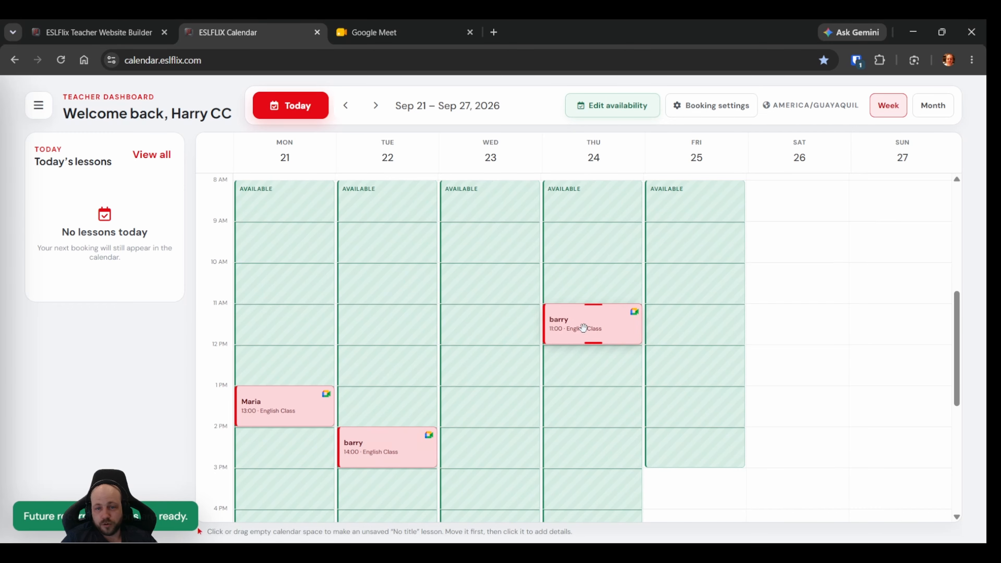
Step: Check the details of the Tuesday, September 22 lesson at 2:00 PM and close them
left_click(386, 441)
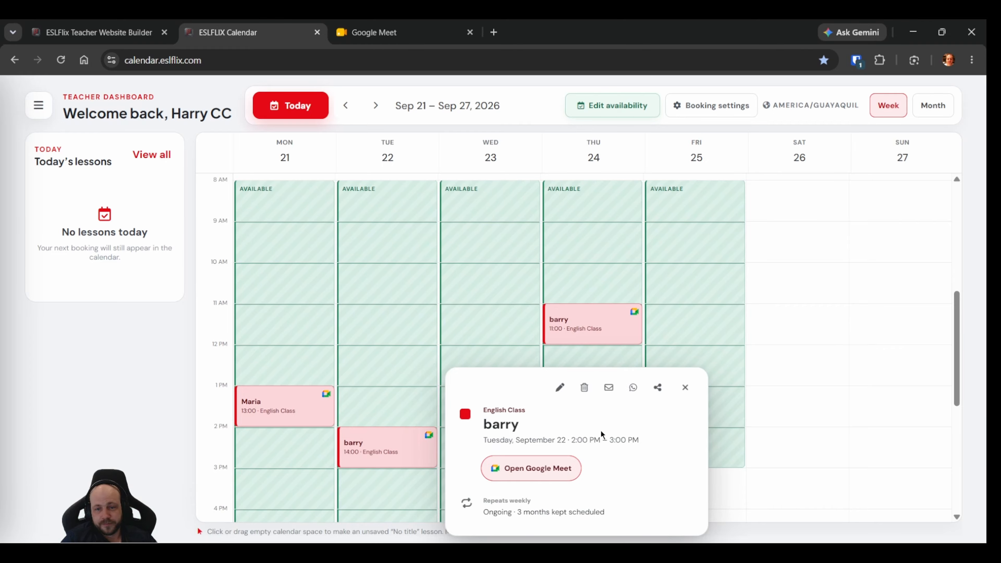
left_click(685, 387)
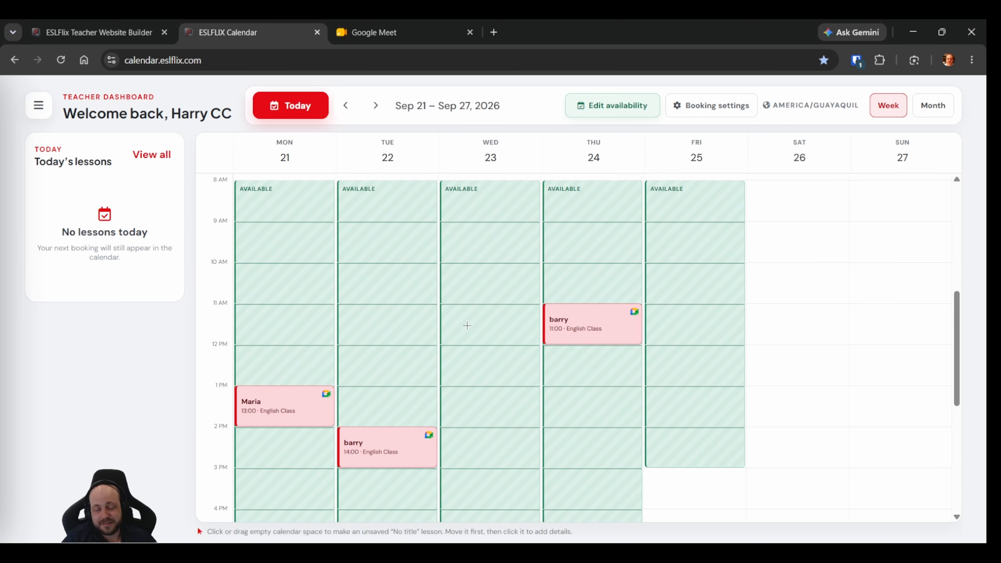
scroll(496, 365, "down", 2)
scroll(513, 393, "up", 2)
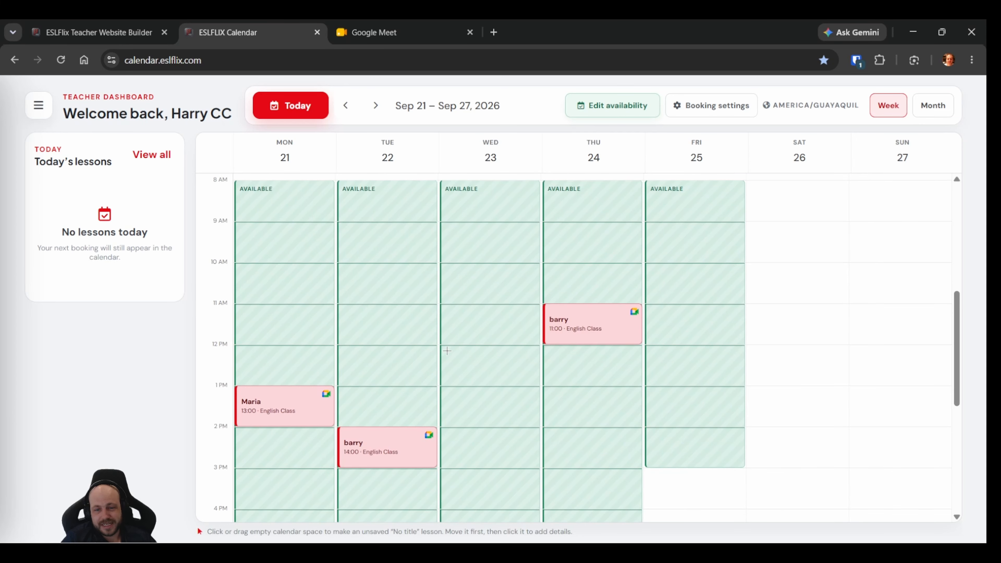